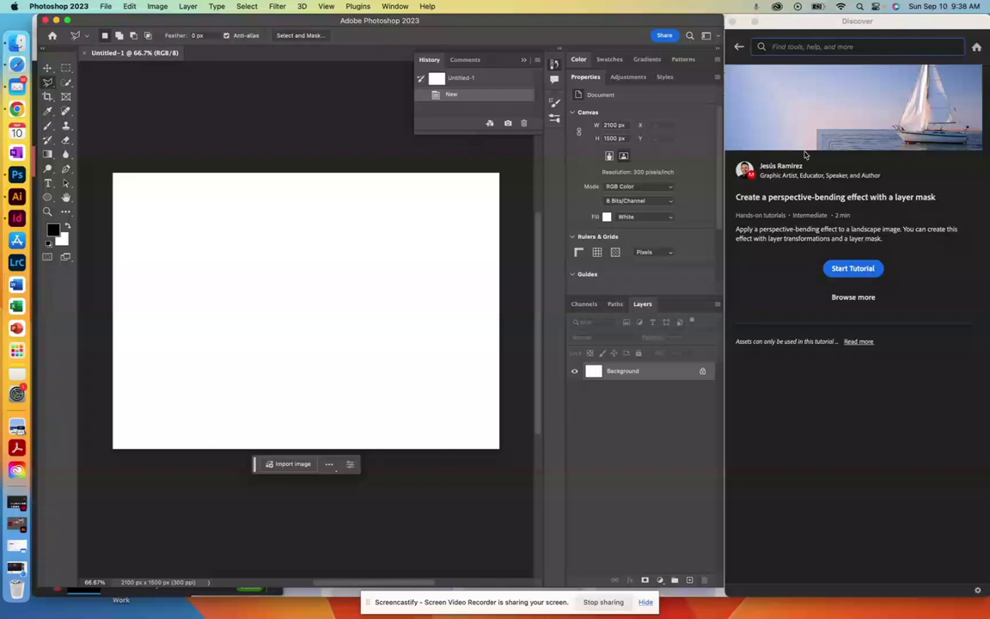
Start the Discover tutorial 'Create a perspective-bending effect with a layer mask'
click(851, 270)
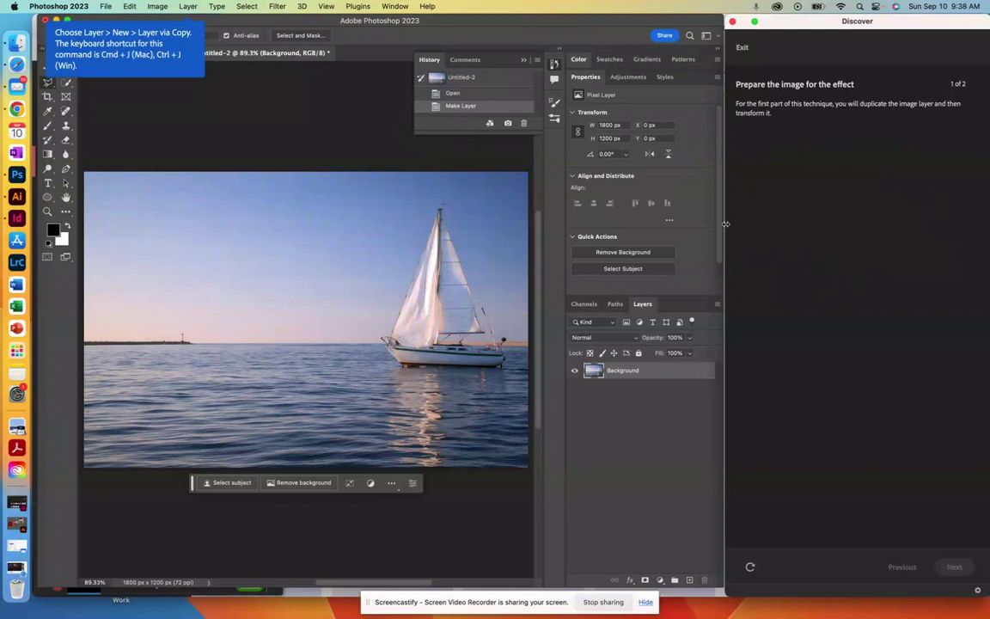
Duplicate the sailboat photo into a Background copy layer and begin Free Transform on it
key(super+j)
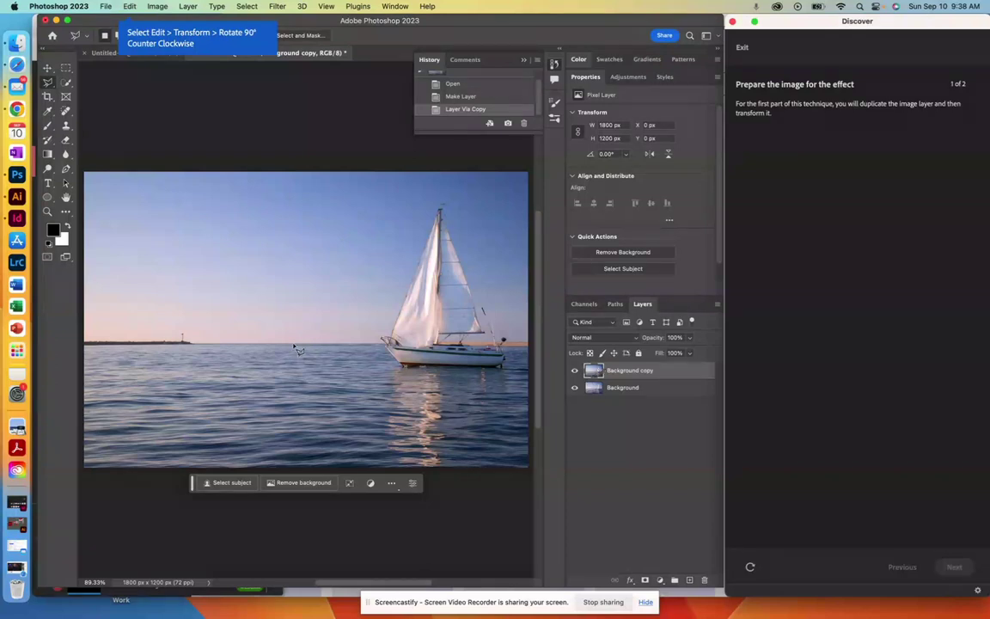
key(super+t)
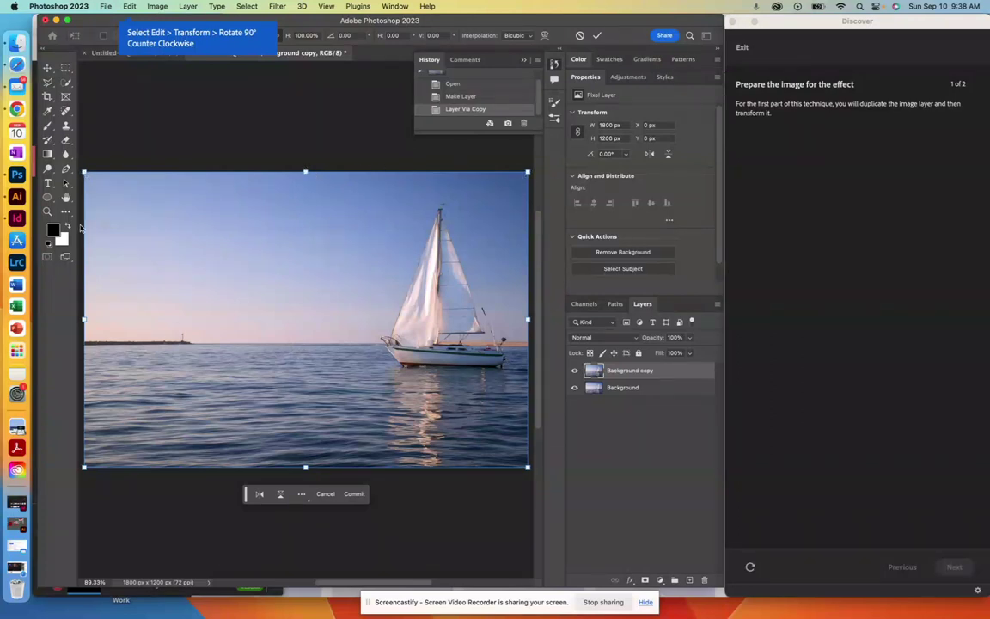
Rotate the Background copy 90° counter-clockwise, position it over the photo's left side, and commit
right_click(301, 317)
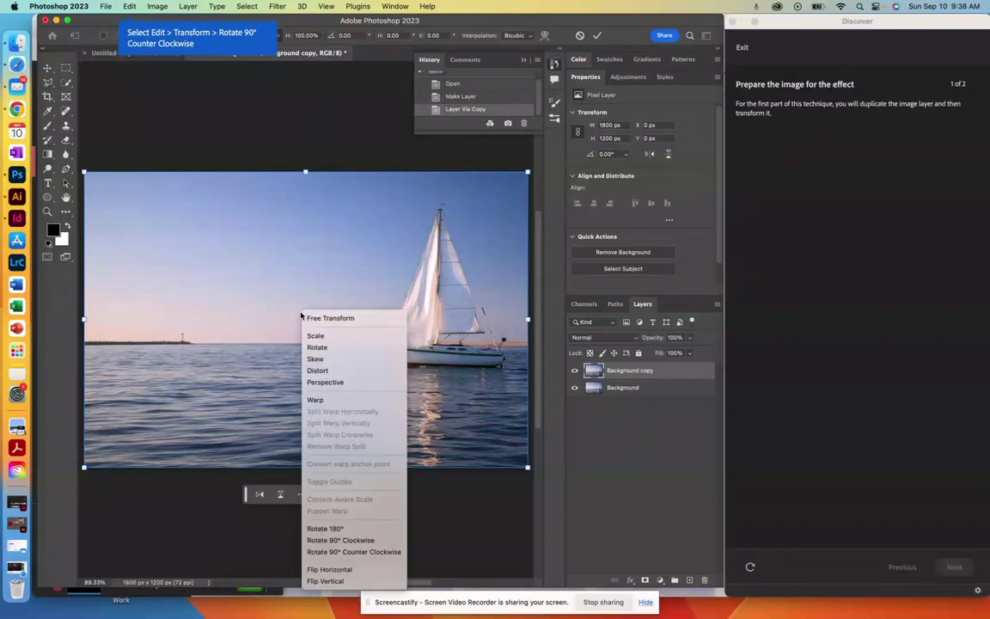
click(350, 552)
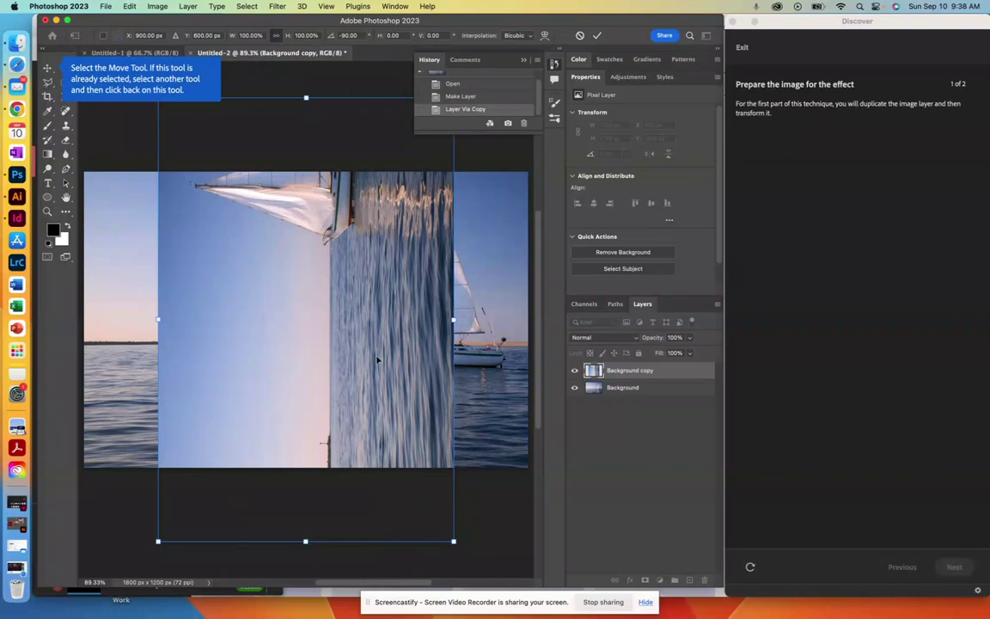
drag(339, 323, 304, 282)
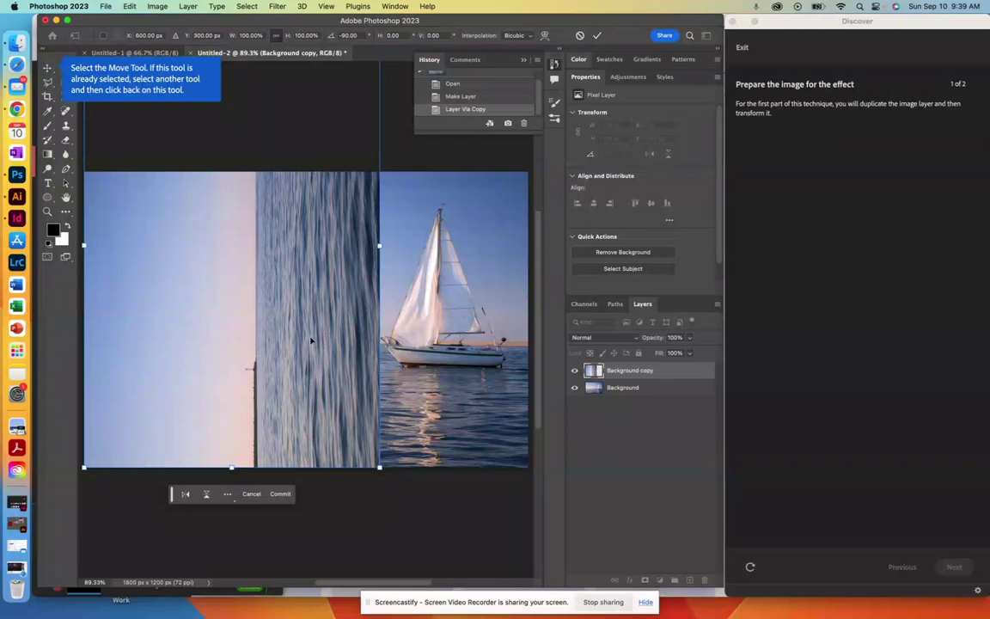
key(Down)
key(Down)
key(Down)
key(Down)
key(Down)
key(Down)
key(Down)
key(Down)
key(Down)
key(Down)
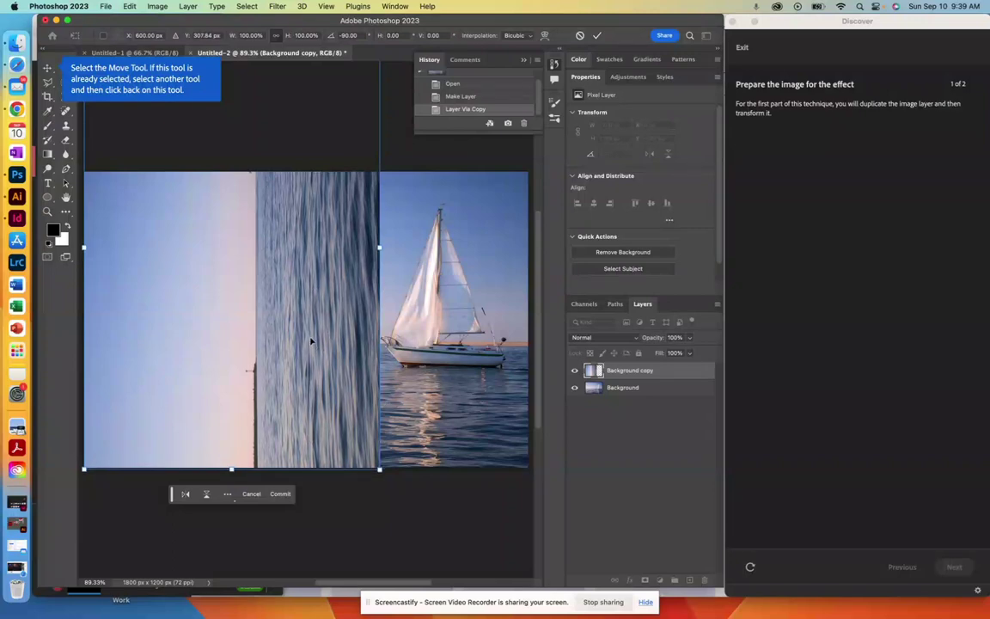
key(Down)
key(Down)
key(Down)
key(Down)
key(Down)
key(Down)
key(Down)
key(Down)
key(Down)
key(Down)
key(Down)
key(Down)
key(Down)
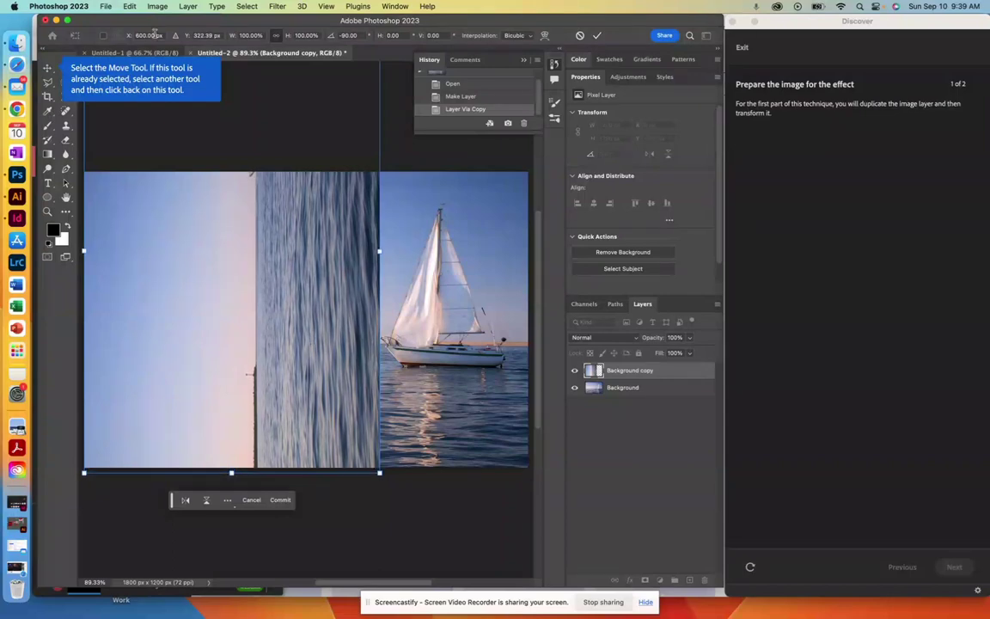
key(Down)
key(Down)
key(Down)
key(Down)
key(Down)
key(Down)
key(Down)
key(Down)
key(Down)
key(Down)
key(Down)
key(Down)
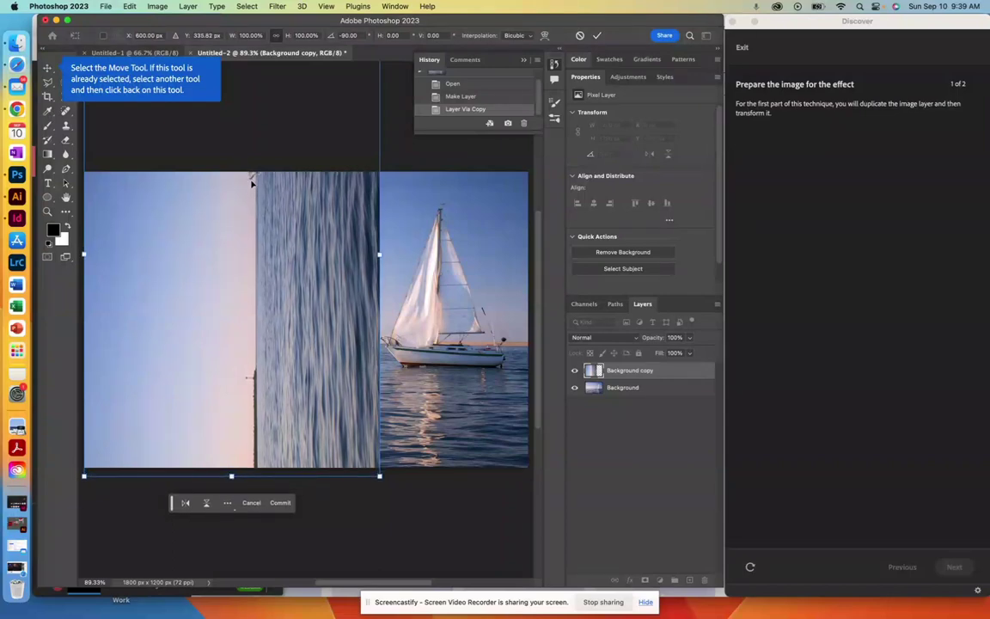
key(Down)
key(Down)
key(Down)
key(Down)
key(Down)
key(Down)
key(Down)
key(Down)
key(Down)
key(Down)
key(Down)
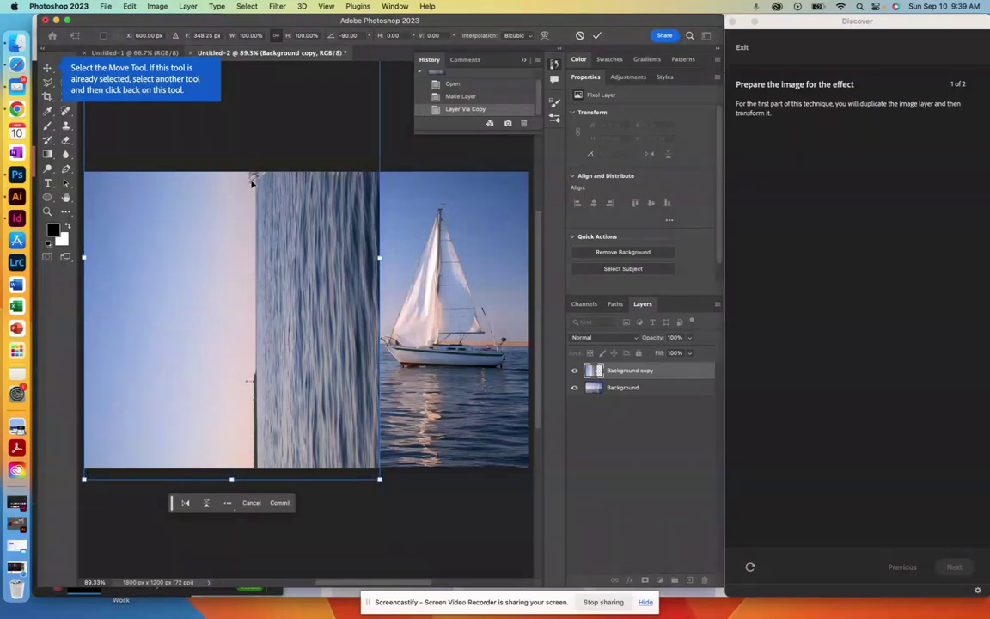
key(Down)
key(Down)
key(Down)
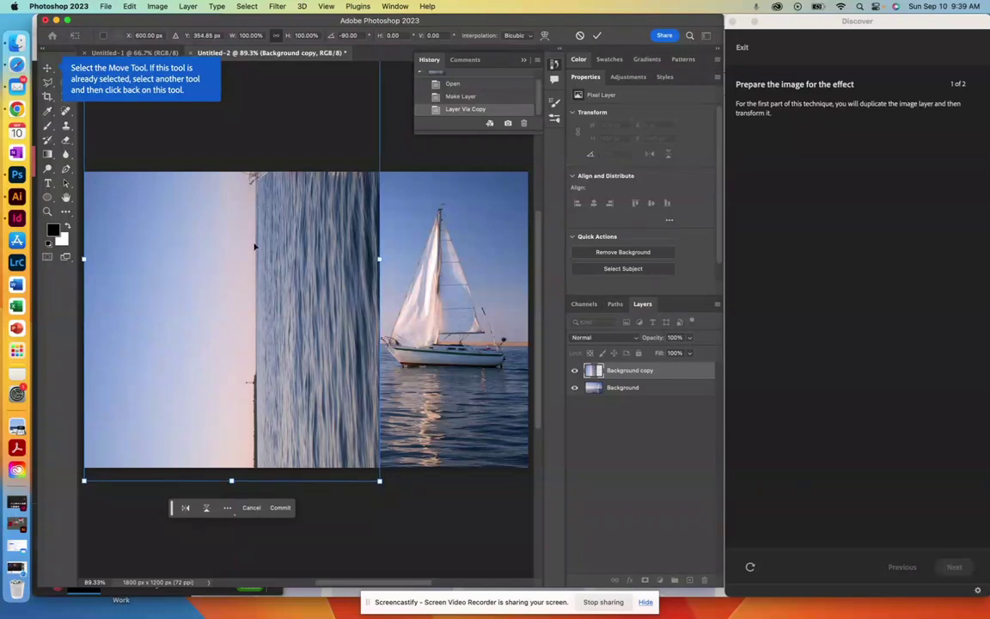
key(l)
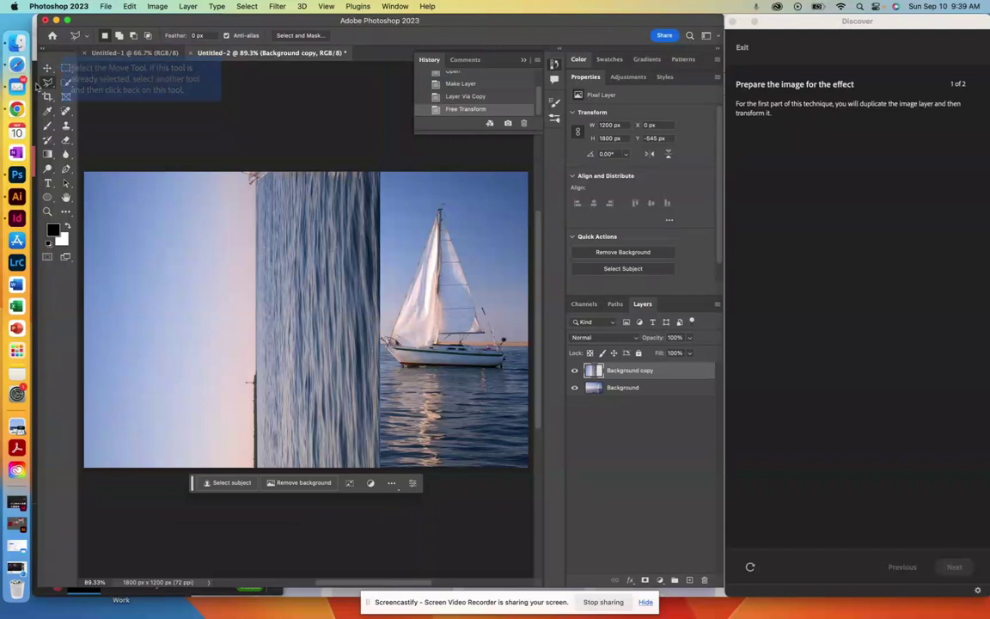
click(48, 83)
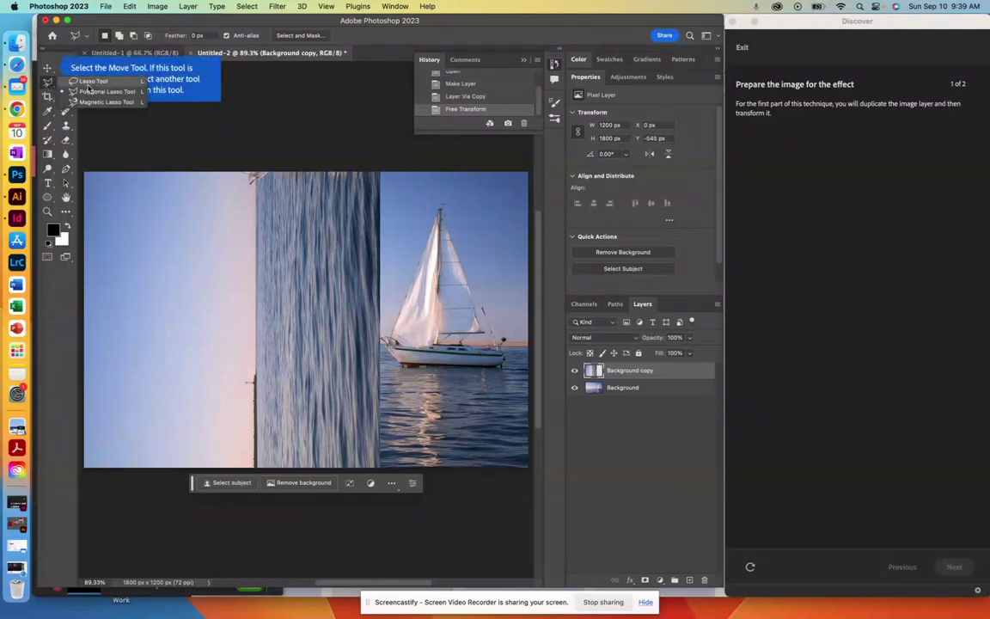
click(87, 82)
mouse_move(274, 227)
mouse_down()
mouse_move(233, 254)
mouse_move(250, 273)
mouse_move(166, 324)
mouse_move(258, 411)
mouse_move(305, 394)
mouse_move(293, 359)
mouse_move(353, 351)
mouse_move(342, 299)
mouse_move(354, 276)
mouse_move(347, 242)
mouse_move(274, 230)
mouse_move(249, 213)
mouse_up()
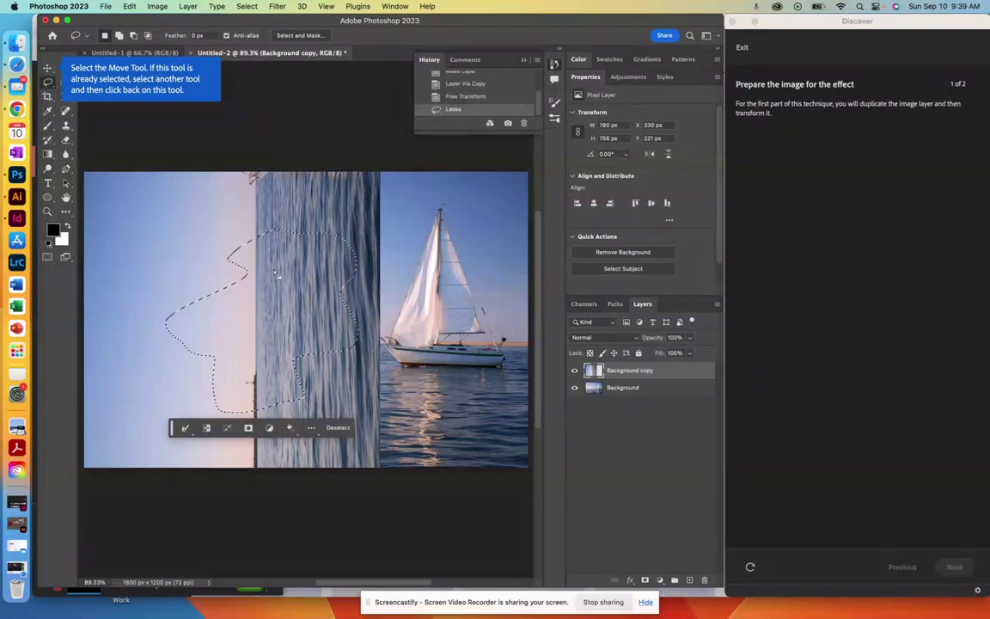
click(187, 236)
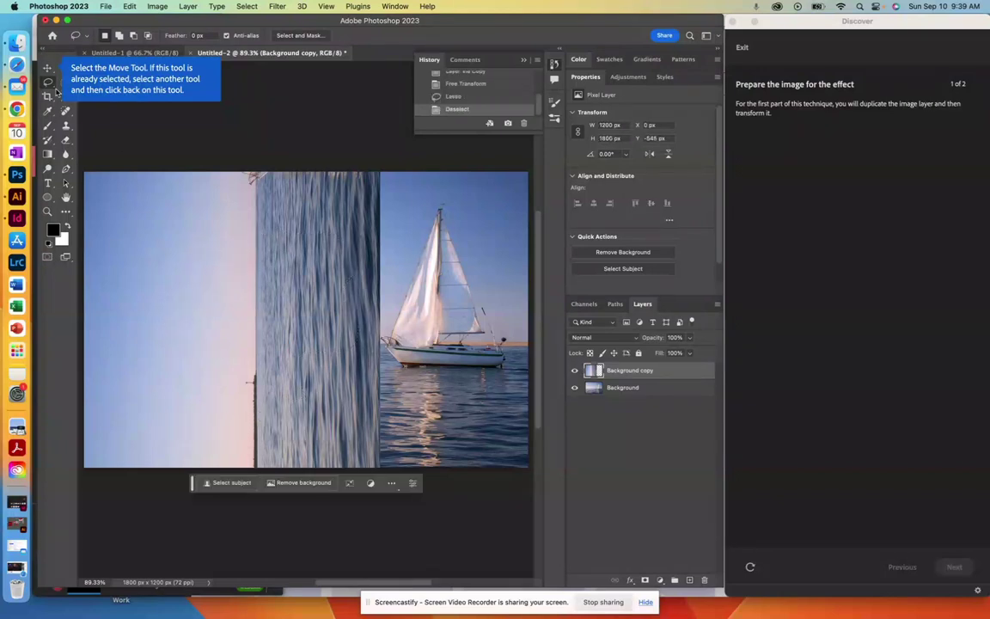
mouse_move(208, 236)
mouse_down()
mouse_move(155, 357)
mouse_move(276, 330)
mouse_move(233, 290)
mouse_move(278, 256)
mouse_move(266, 231)
mouse_move(309, 209)
mouse_up()
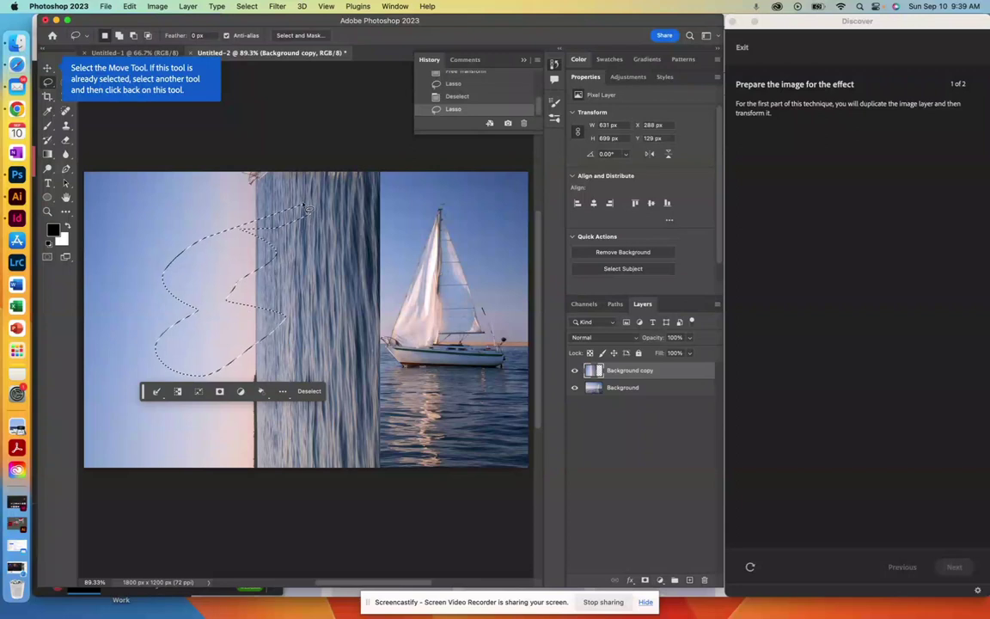
click(172, 231)
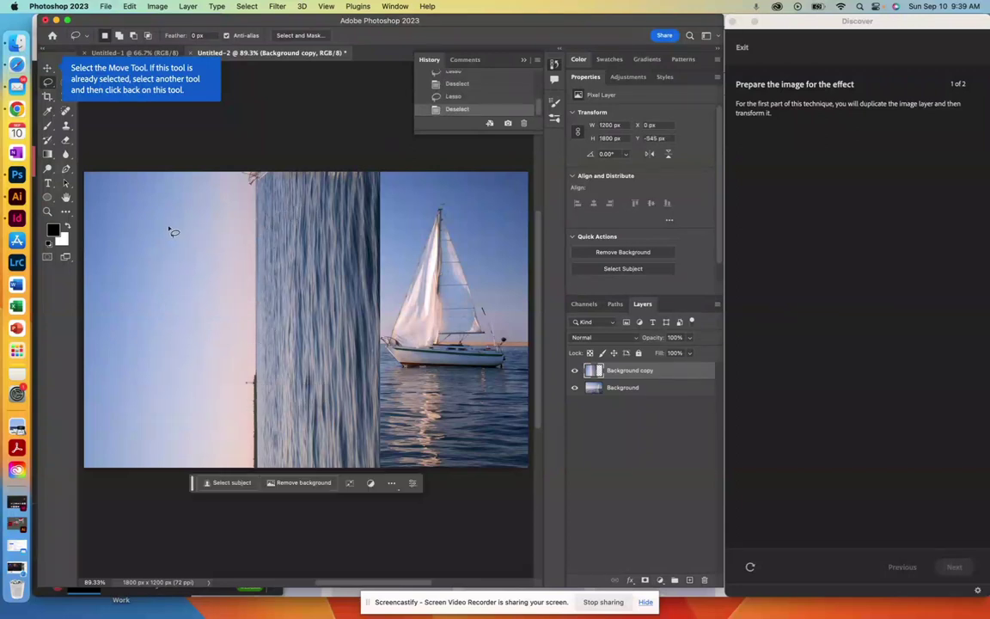
drag(48, 84, 95, 93)
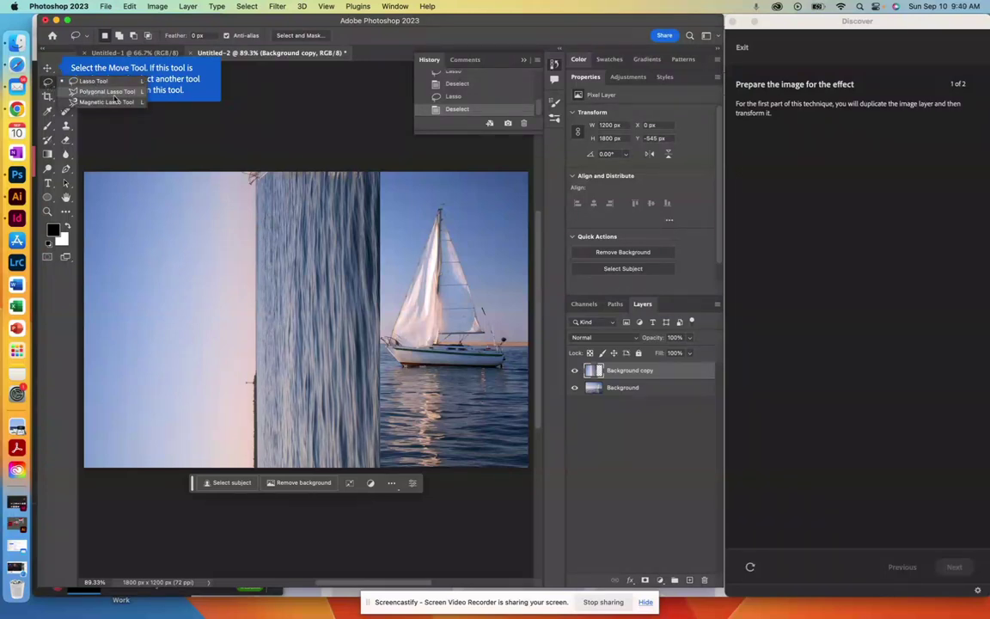
Draw a three-point Polygonal Lasso triangle over the left sky, redrawing it once after an undo
drag(114, 98, 110, 92)
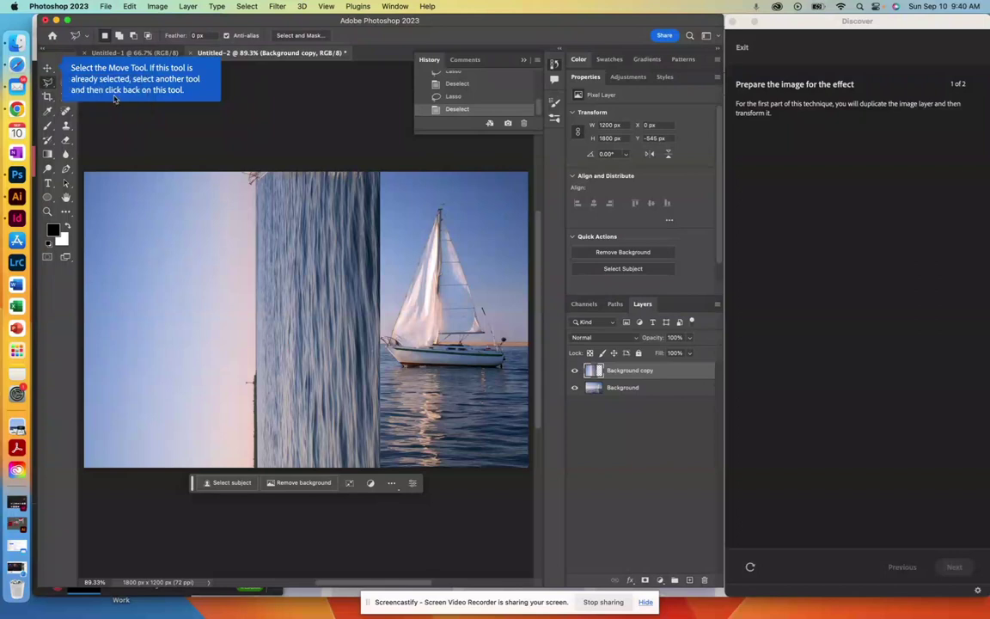
click(139, 302)
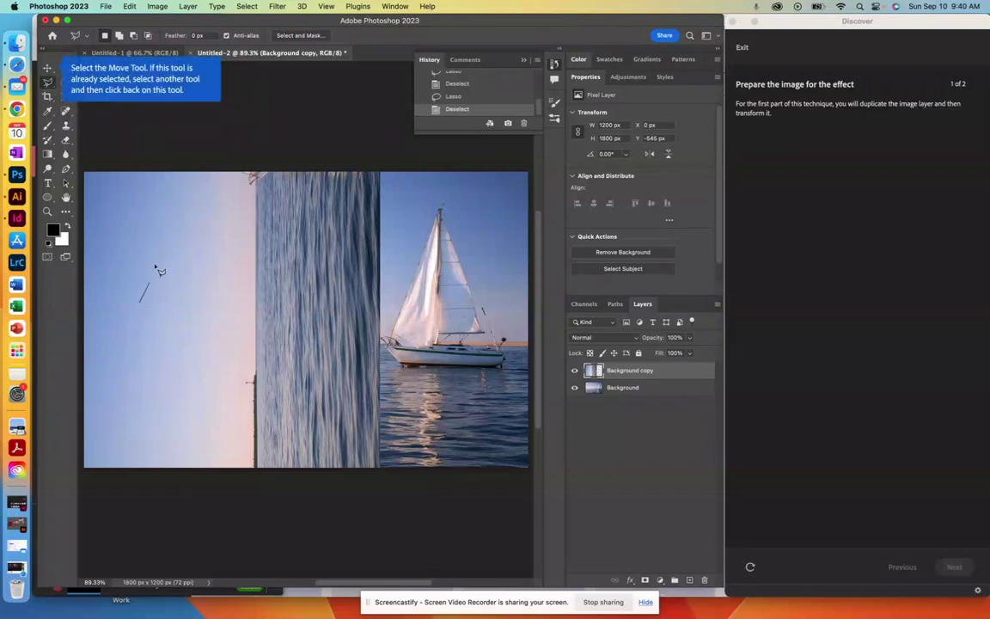
click(189, 216)
click(248, 395)
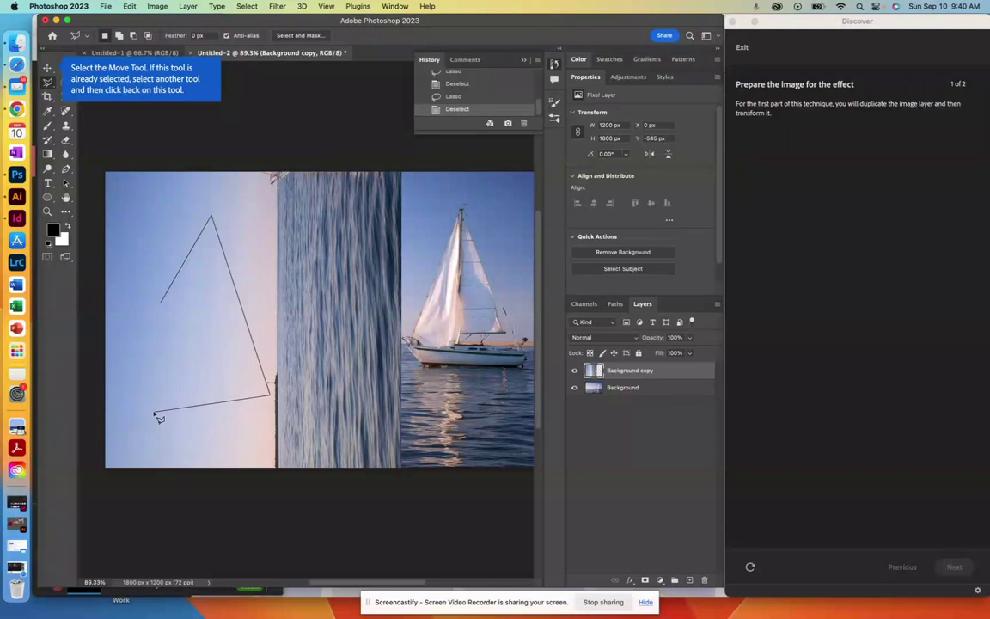
double_click(155, 412)
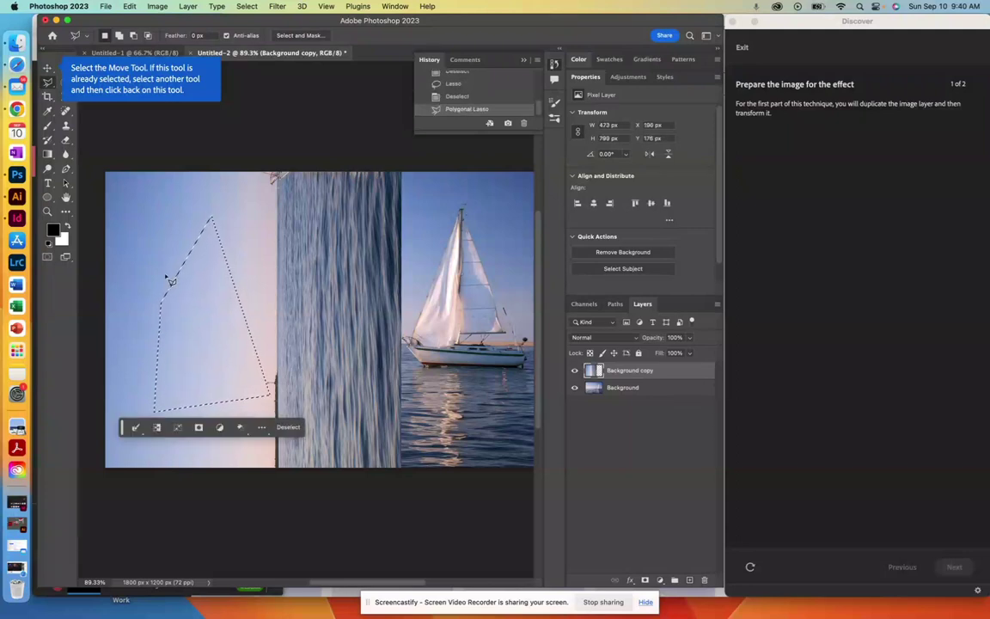
key(super+z)
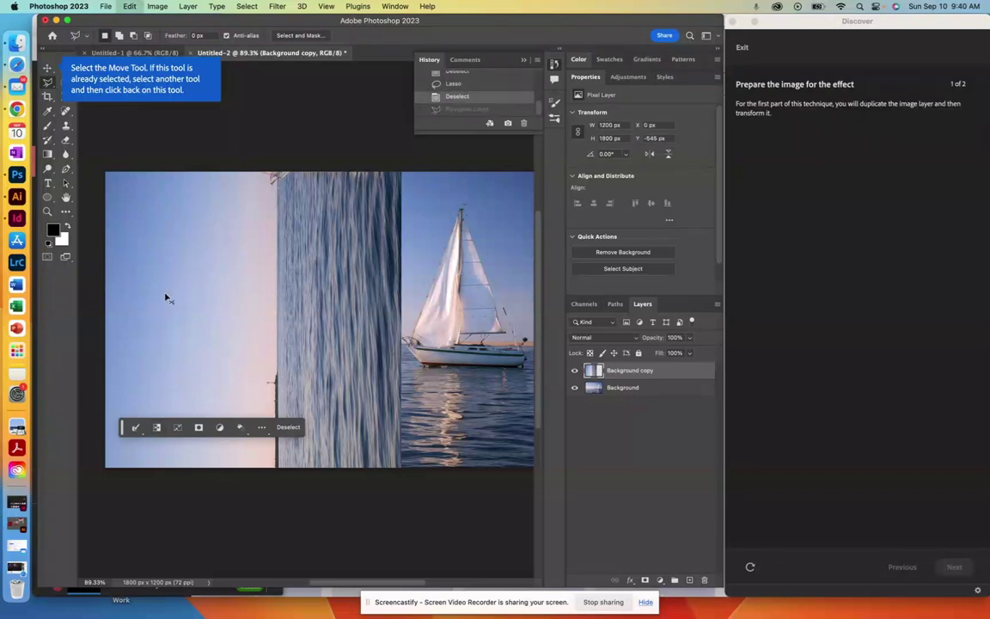
click(146, 333)
click(194, 201)
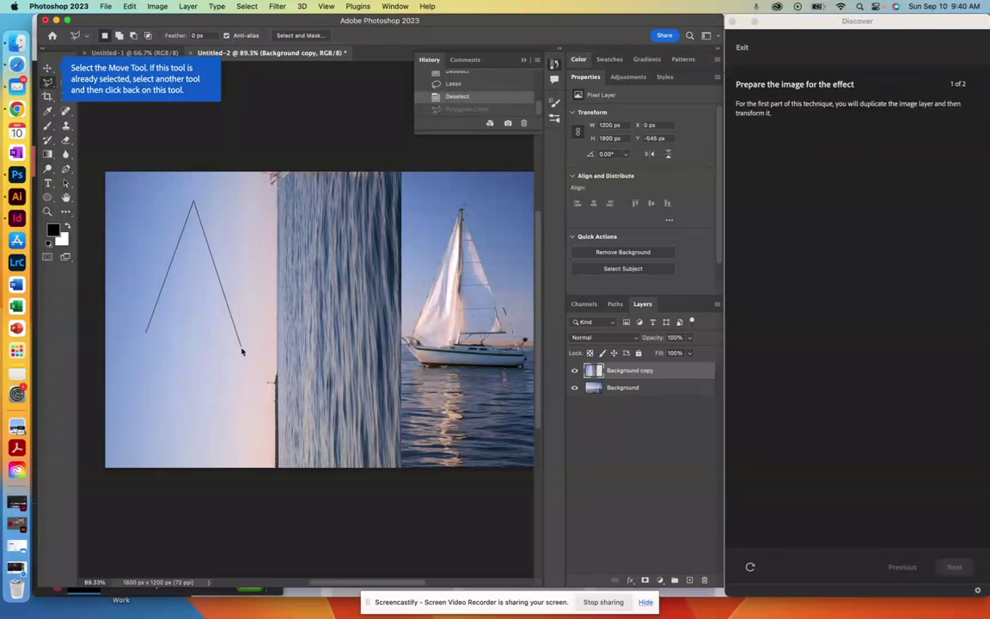
click(242, 349)
click(148, 337)
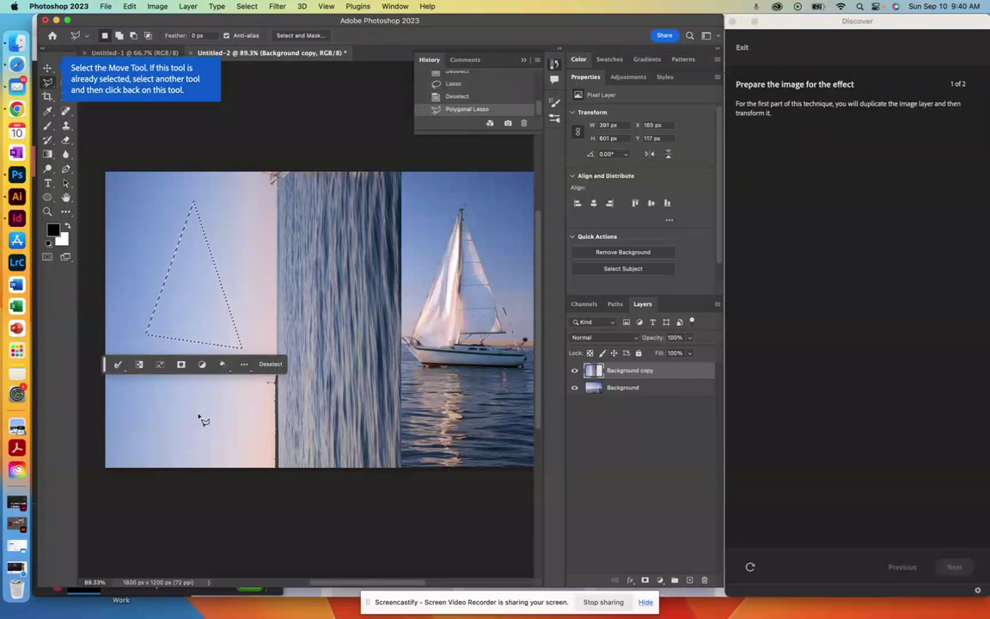
Dismiss the empty-selection warning and select a triangle from the bottom-left to the top-left corner
click(129, 206)
double_click(209, 196)
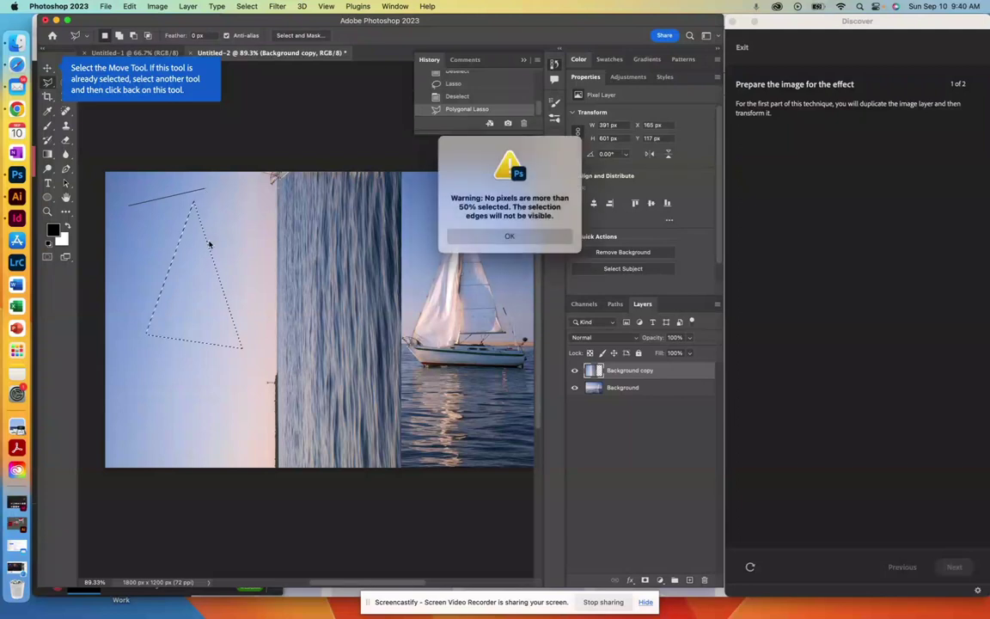
click(479, 234)
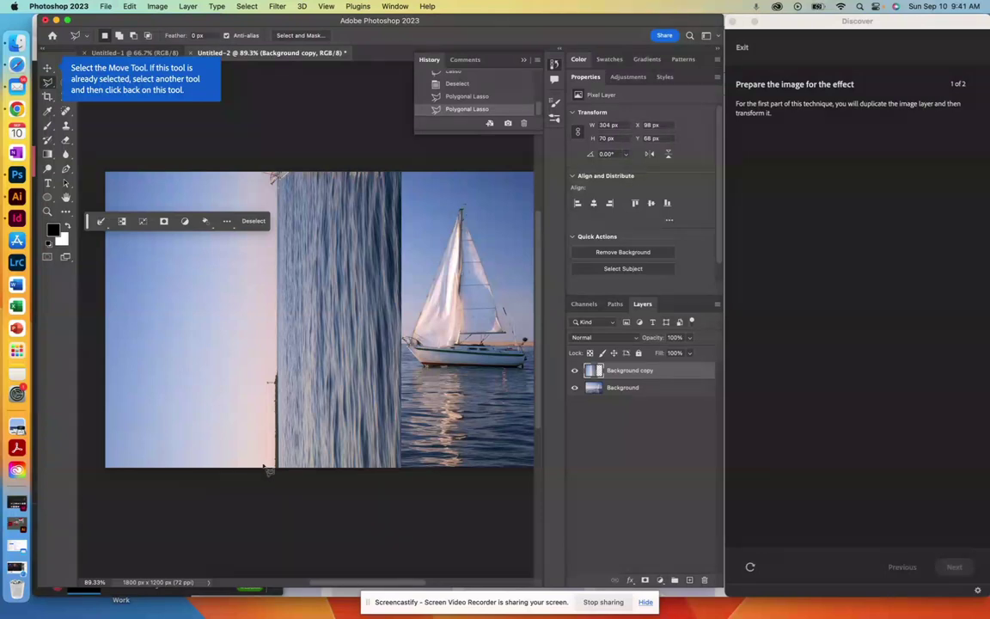
click(105, 471)
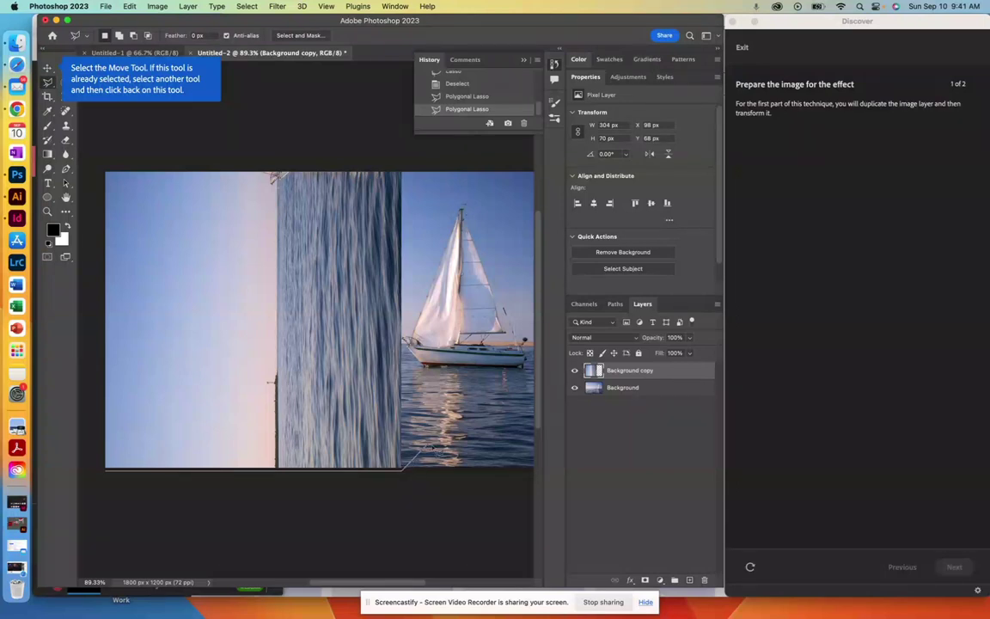
scroll(132, 481, left, 1)
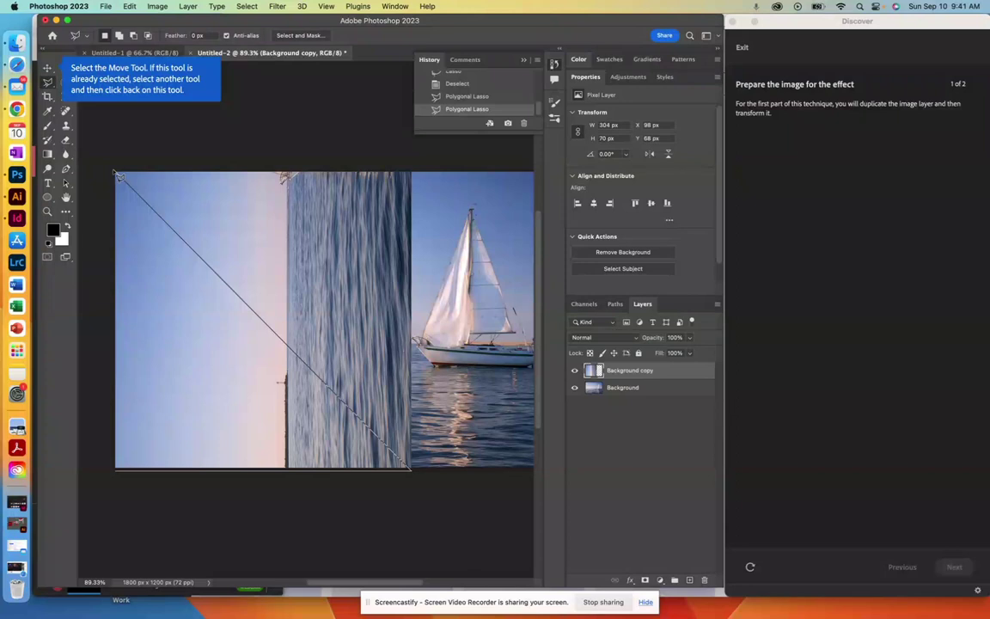
click(116, 173)
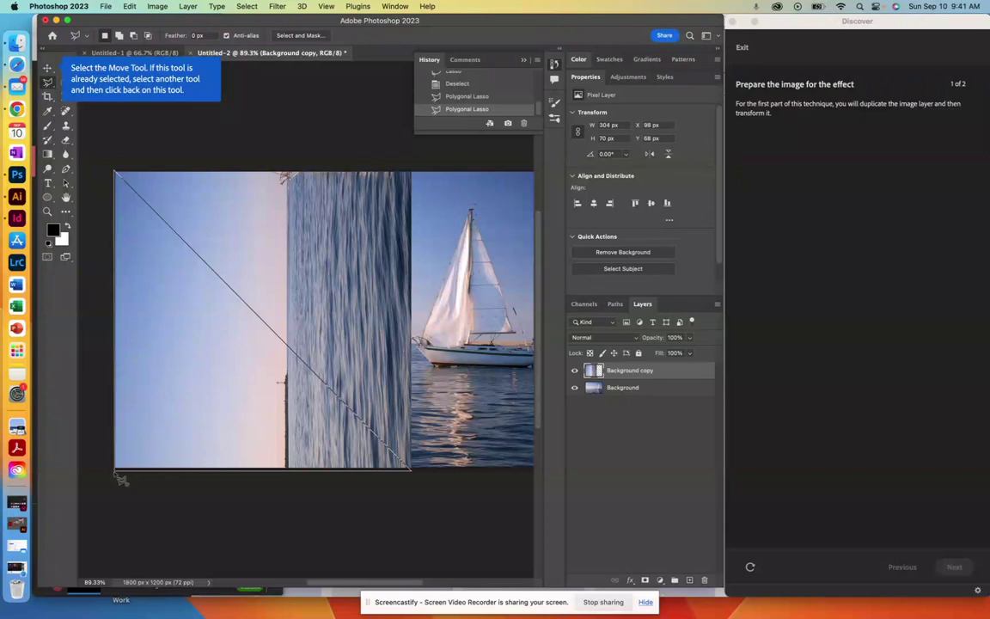
click(119, 478)
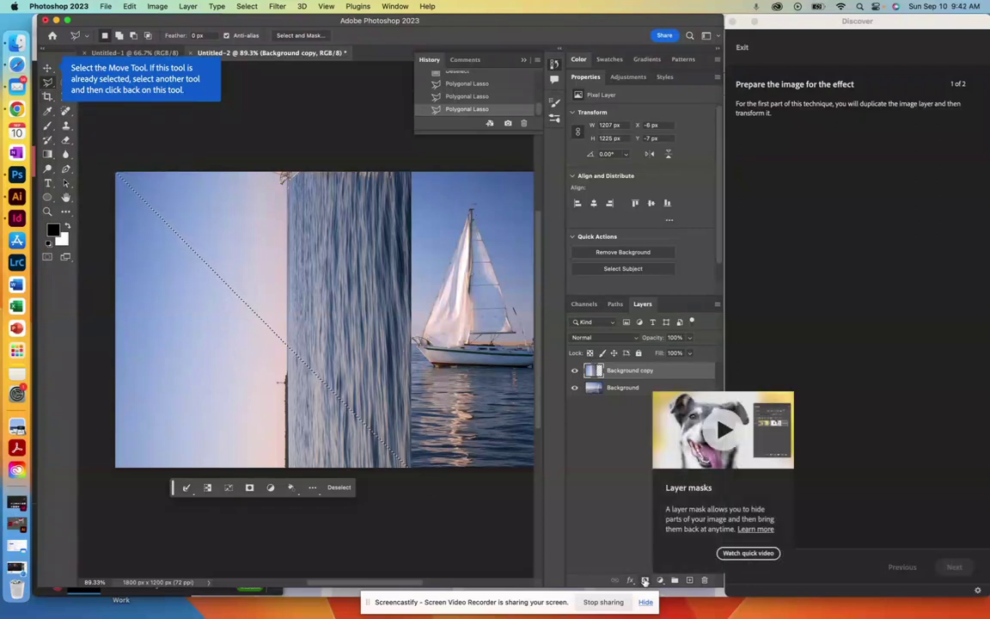
Add a layer mask to Background copy from the triangle and target its mask thumbnail
click(645, 581)
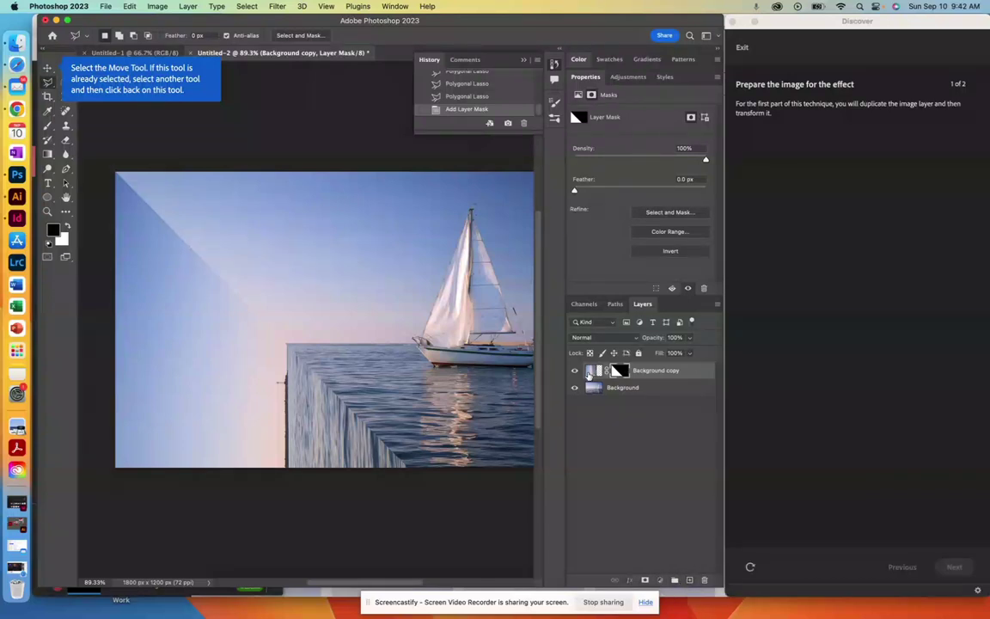
click(596, 372)
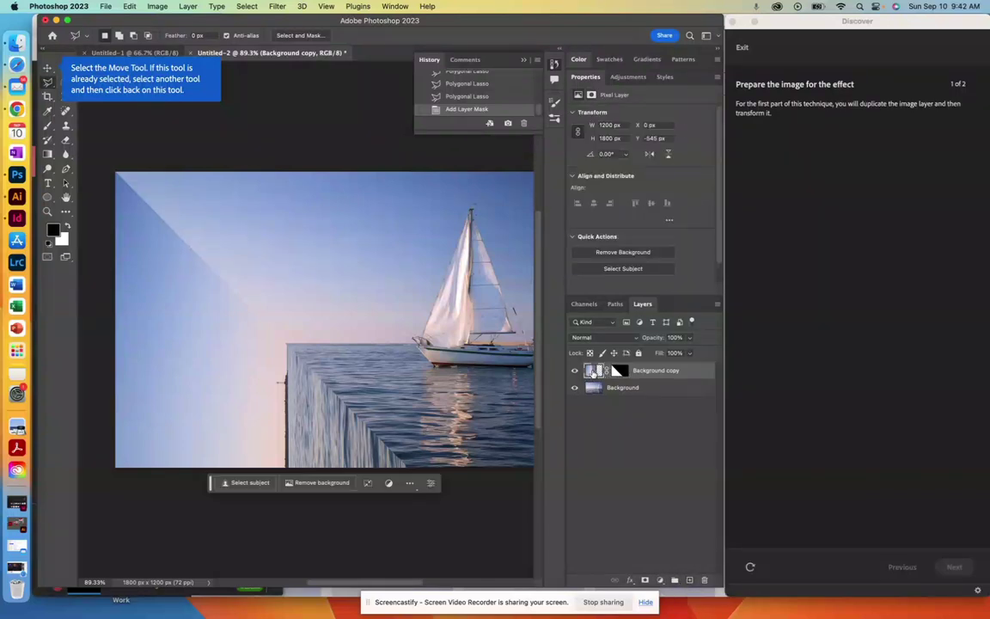
click(620, 371)
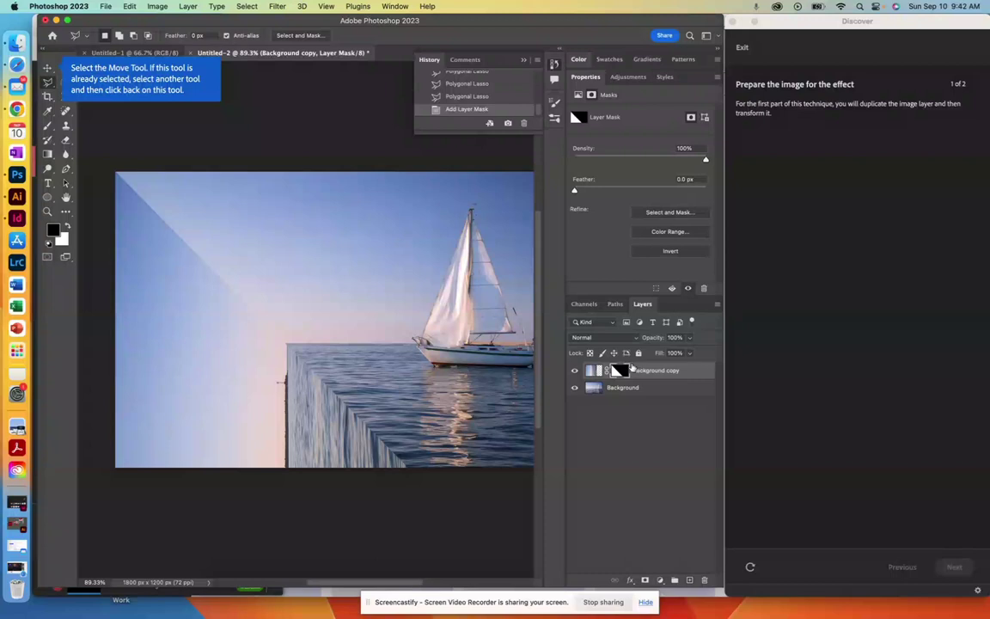
click(591, 373)
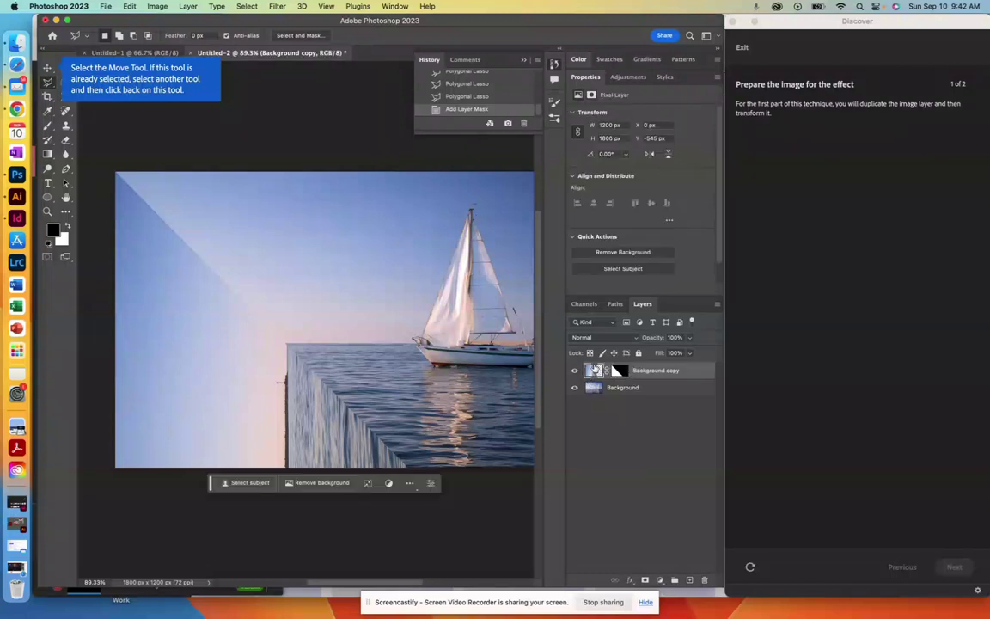
click(620, 370)
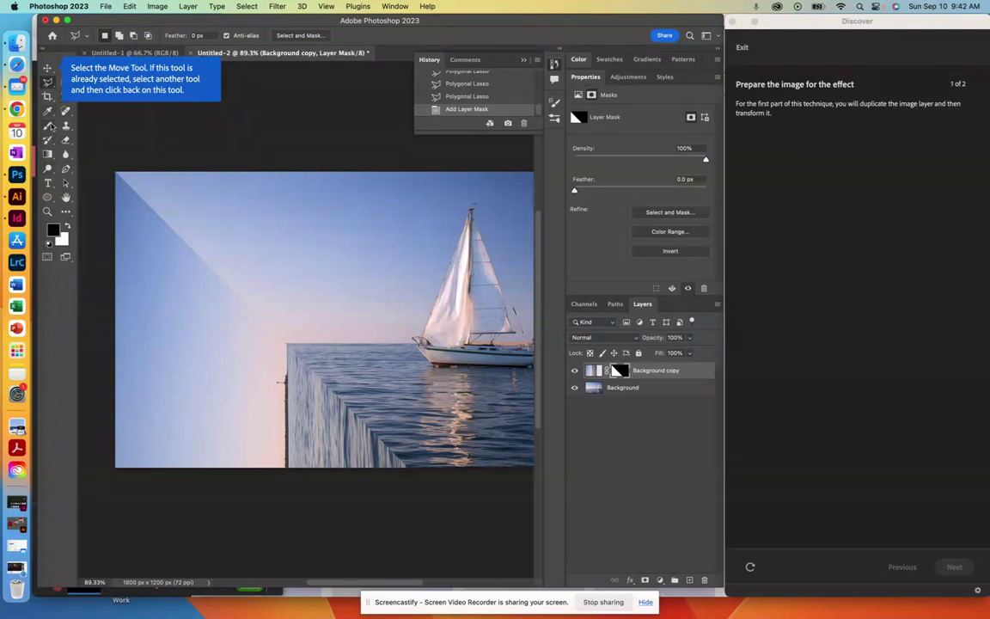
click(49, 127)
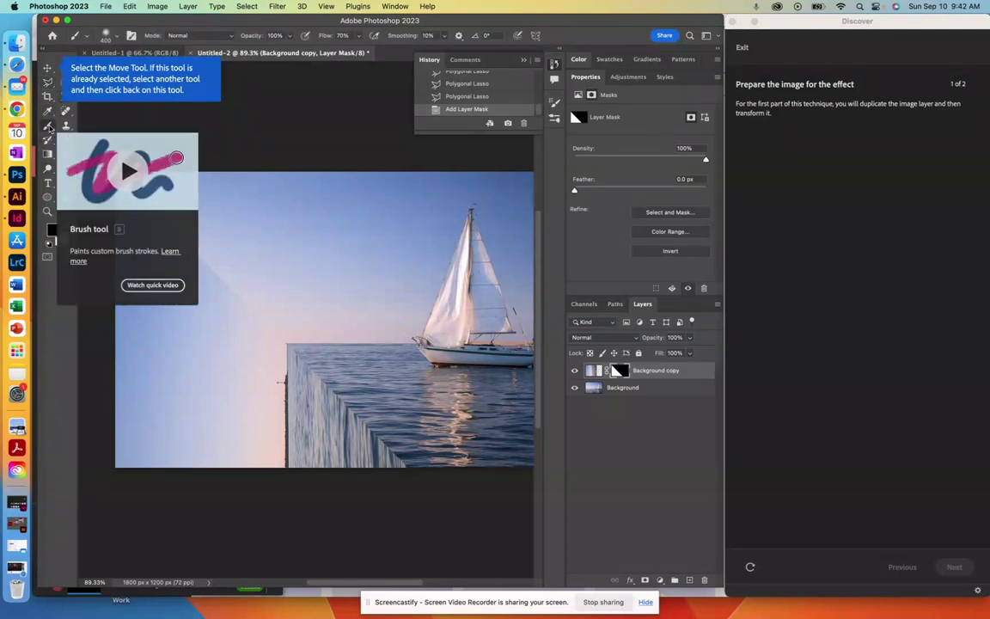
Set the brush to a 266 px soft round with 0% hardness and 49% opacity
click(105, 36)
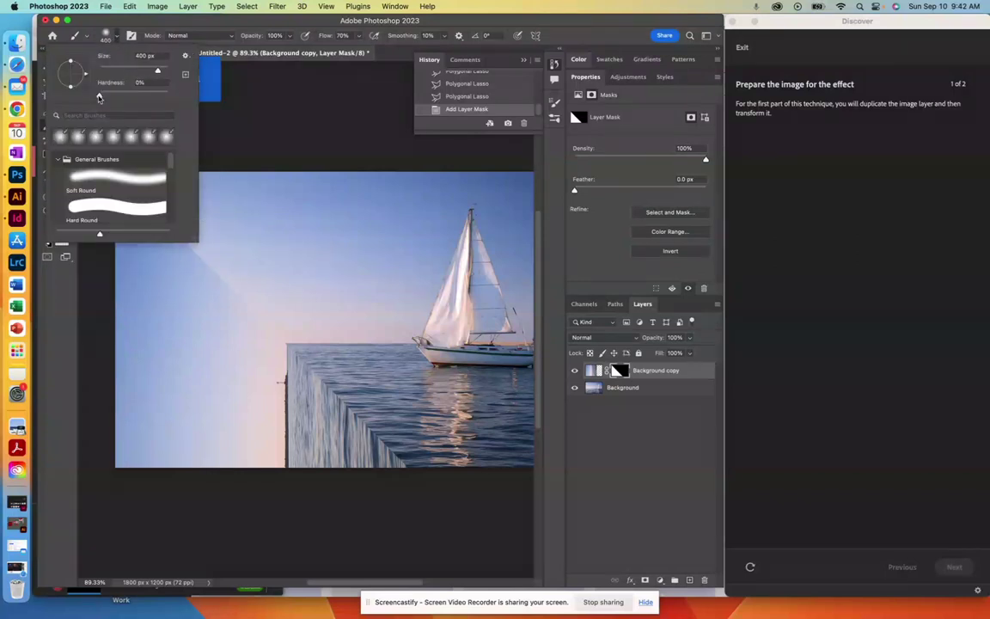
mouse_move(99, 96)
mouse_down()
mouse_move(134, 97)
mouse_move(99, 95)
mouse_up()
mouse_move(157, 70)
mouse_down()
mouse_move(144, 71)
mouse_move(153, 71)
mouse_up()
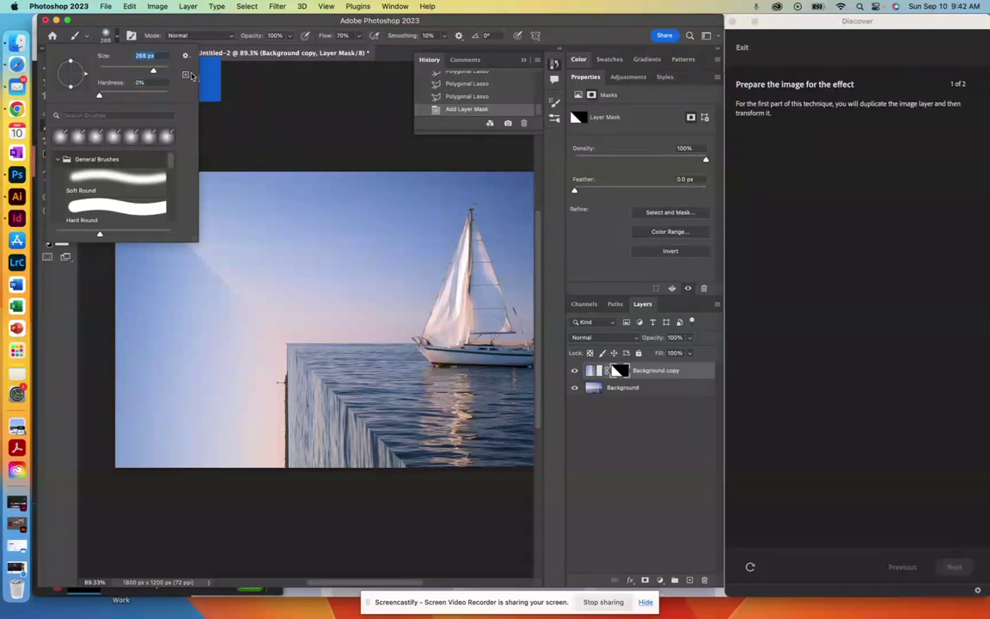
click(289, 43)
drag(290, 50, 265, 51)
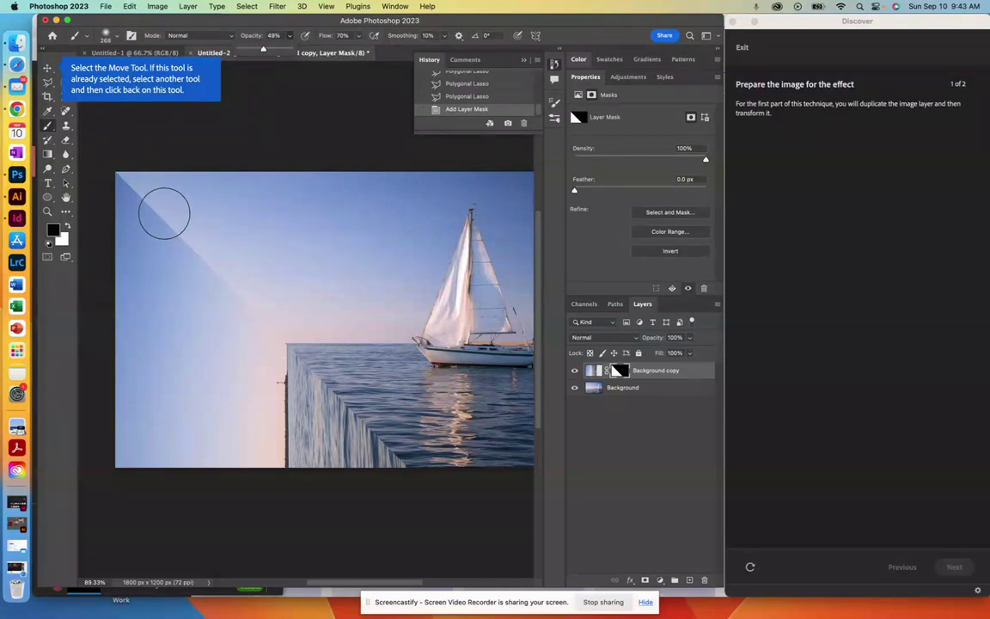
Paint black on the mask along the diagonal top-left edge to soften it
click(132, 183)
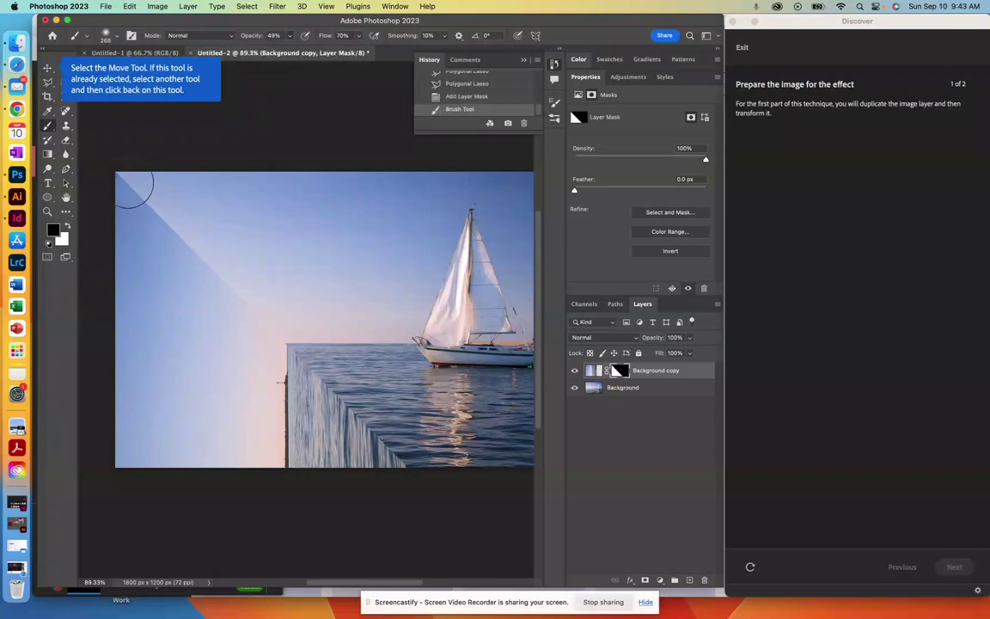
click(135, 183)
click(136, 168)
click(149, 201)
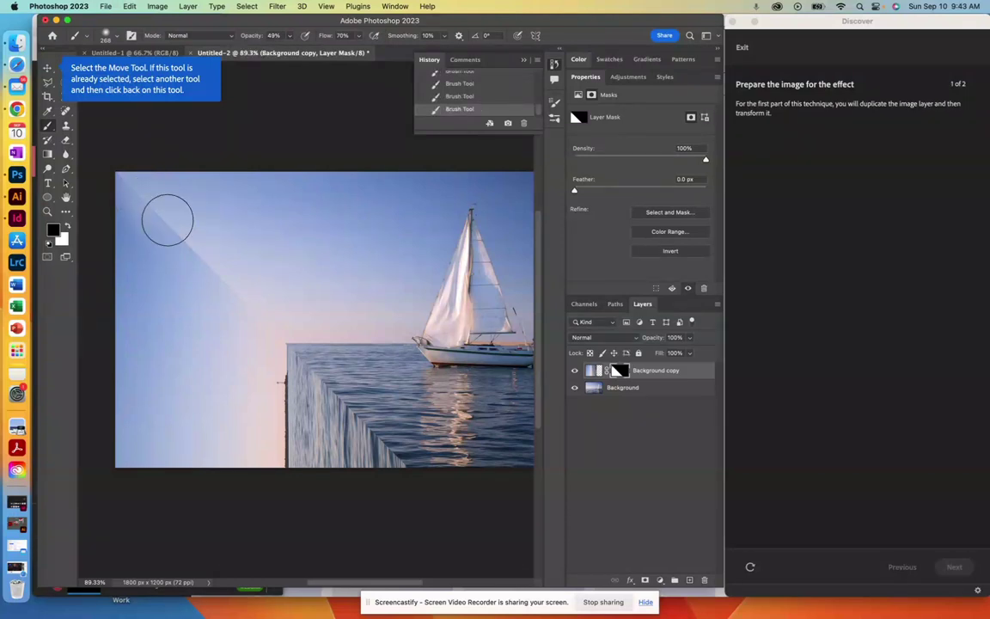
mouse_move(185, 229)
mouse_down()
mouse_move(175, 190)
mouse_move(225, 251)
mouse_move(226, 277)
mouse_move(203, 249)
mouse_move(229, 296)
mouse_move(212, 308)
mouse_move(238, 318)
mouse_move(186, 226)
mouse_move(177, 240)
mouse_move(153, 197)
mouse_up()
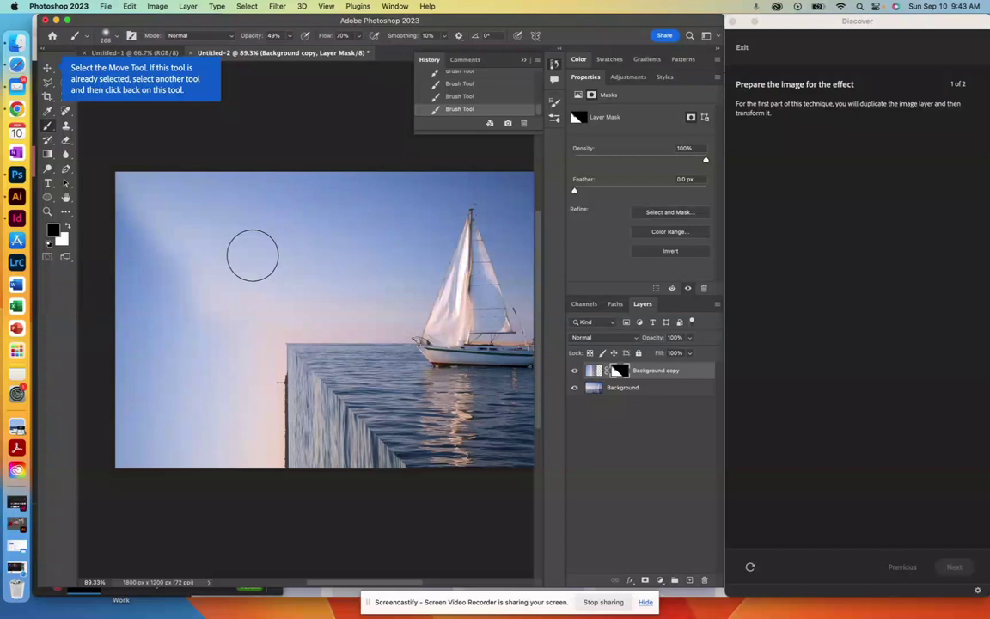
Switch to a 600 px brush at 15% opacity and blend the seam down the left sky
key(bracketright)
key(bracketright)
key(bracketright)
key(bracketright)
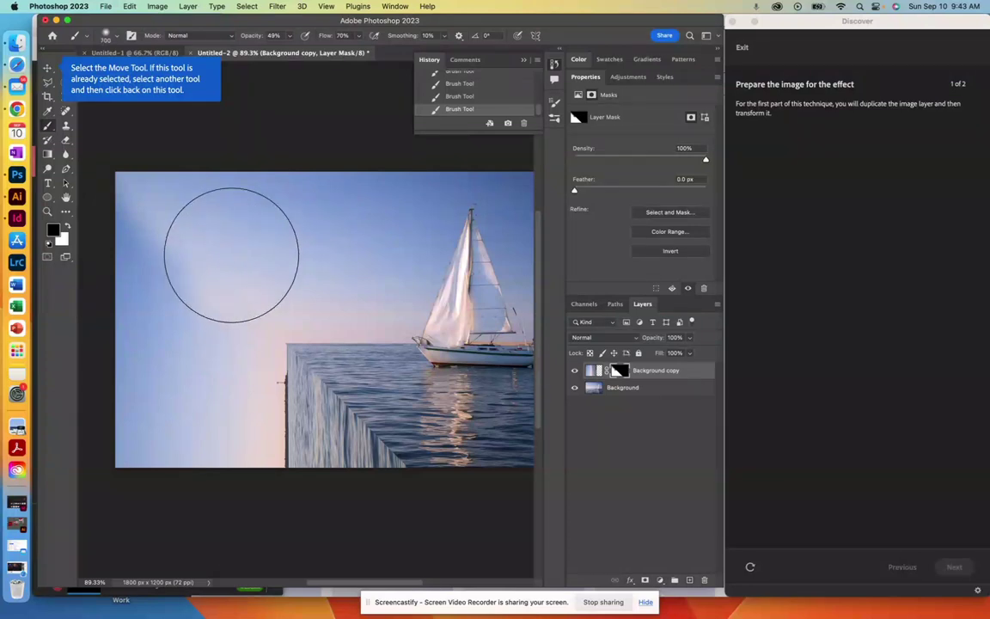
key(bracketleft)
key(bracketleft)
key(bracketleft)
key(bracketleft)
key(bracketleft)
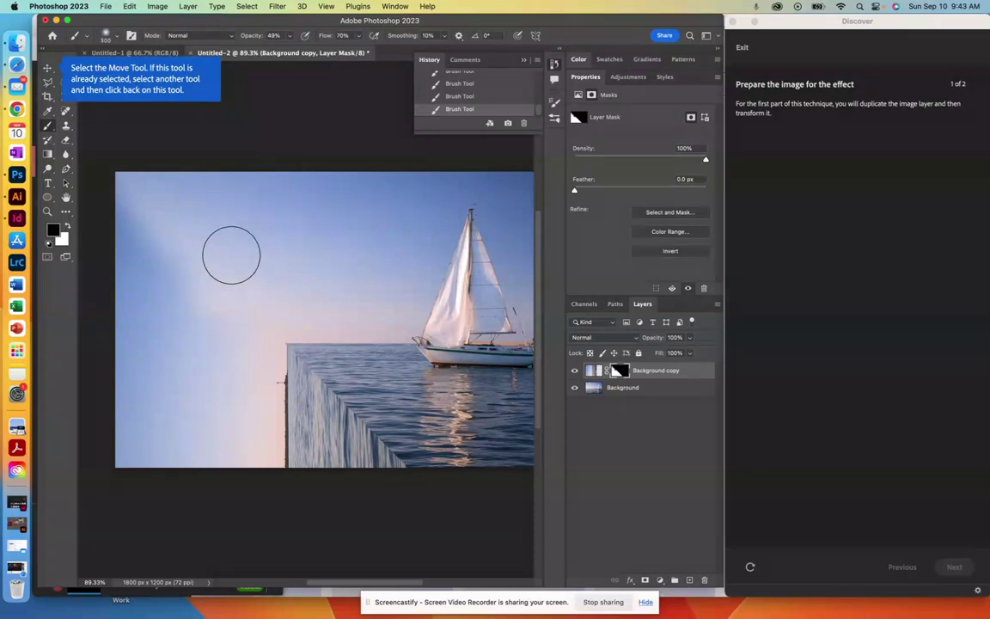
key(bracketright)
key(bracketright)
mouse_move(290, 39)
mouse_down()
mouse_move(262, 48)
mouse_move(275, 52)
mouse_up()
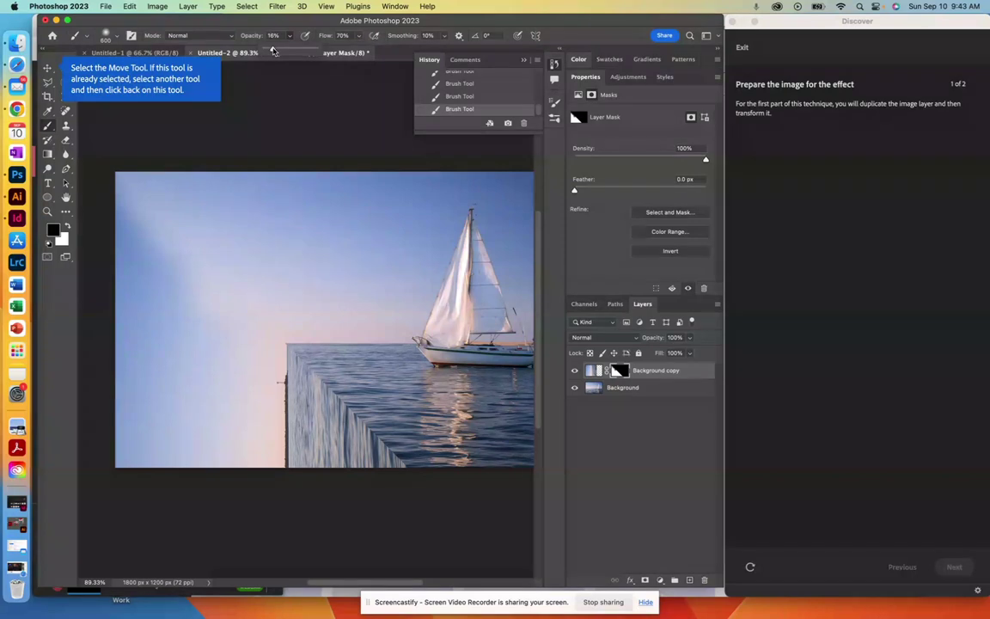
click(172, 257)
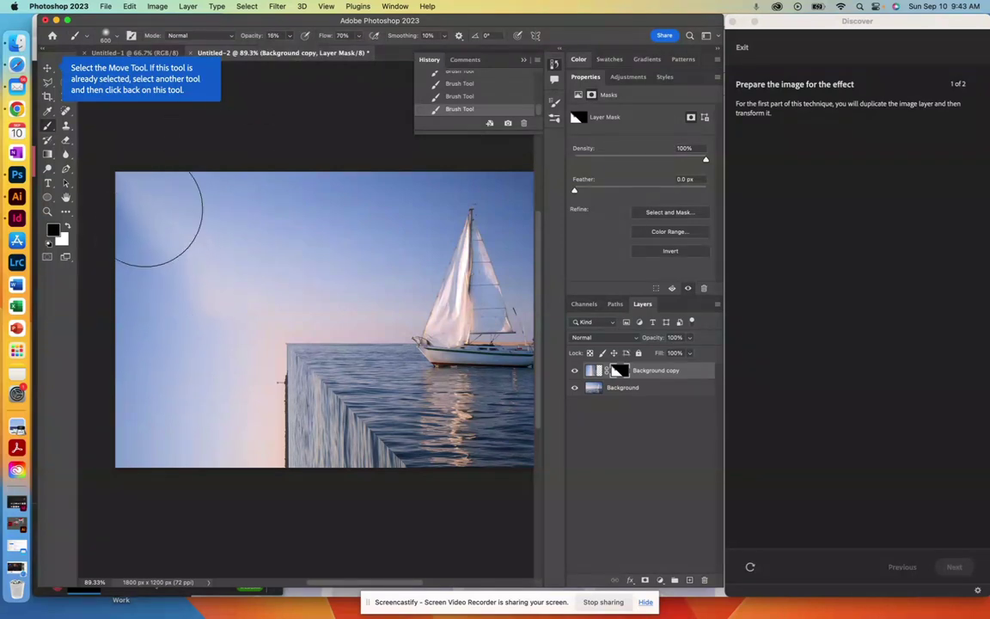
mouse_move(145, 209)
mouse_down()
mouse_move(157, 295)
mouse_move(199, 318)
mouse_move(161, 385)
mouse_move(183, 352)
mouse_move(177, 314)
mouse_move(171, 352)
mouse_move(158, 308)
mouse_move(201, 300)
mouse_move(172, 339)
mouse_up()
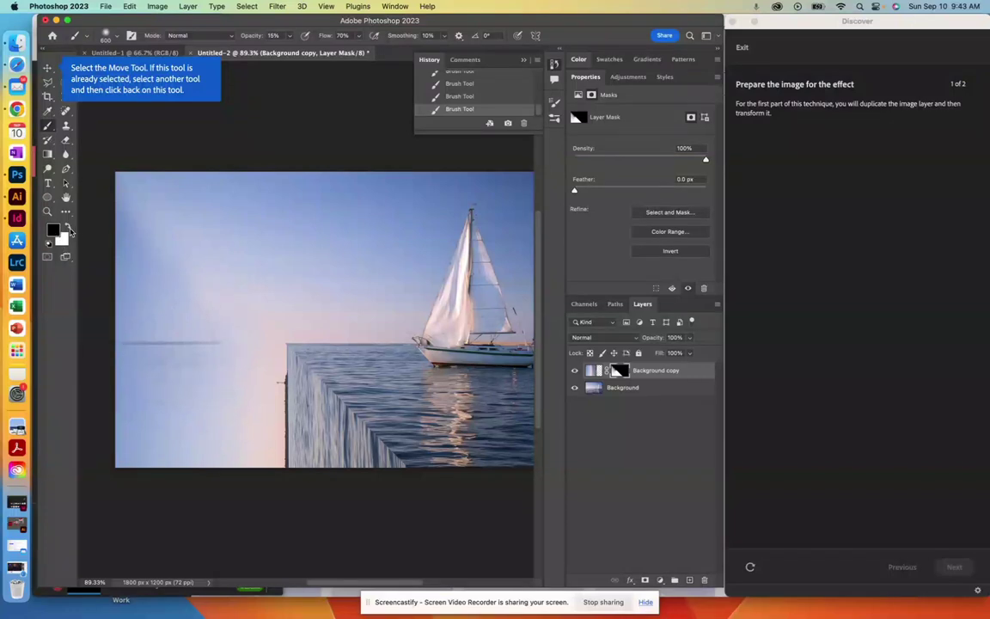
click(69, 228)
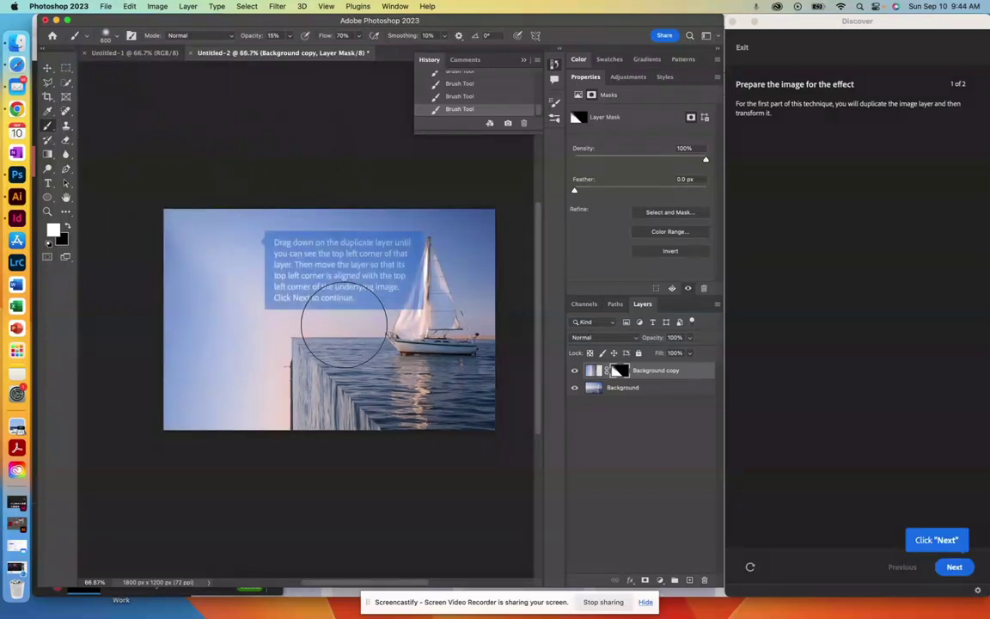
Scroll the canvas and switch to the Lasso Tool with 0 px feather
scroll(354, 464, up, 5)
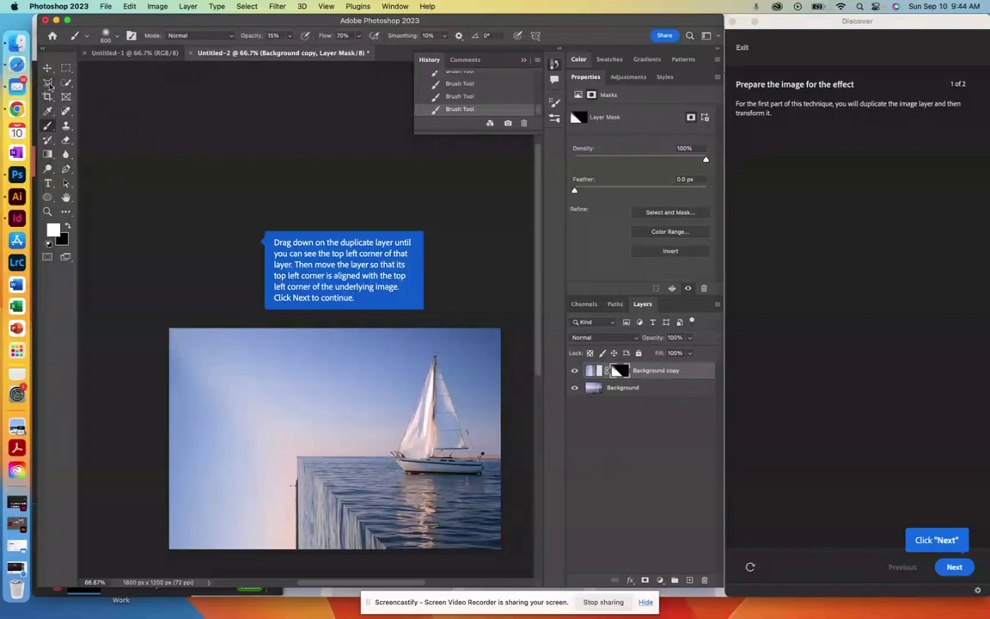
drag(49, 82, 123, 84)
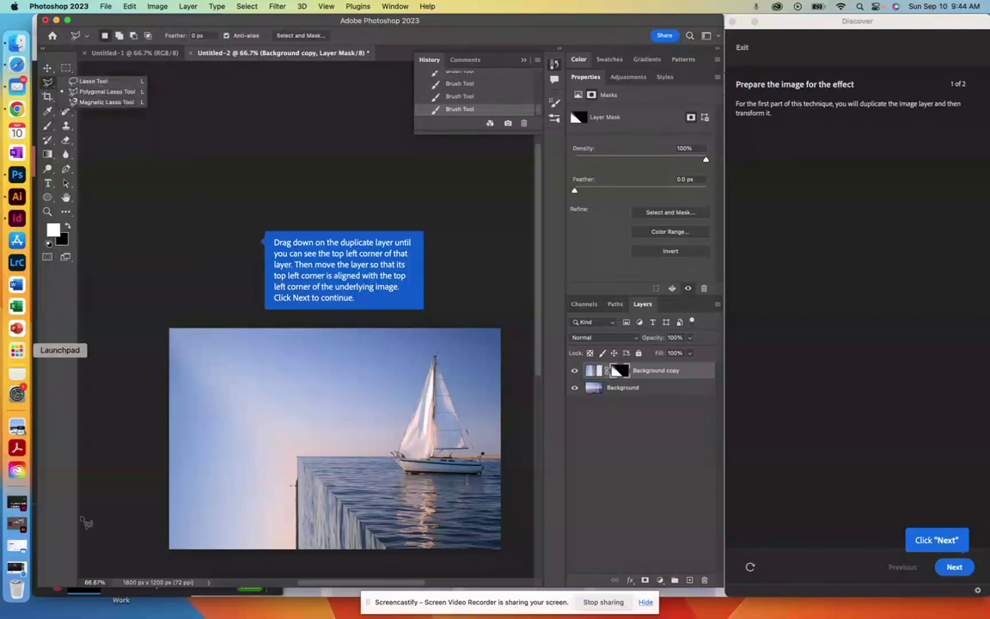